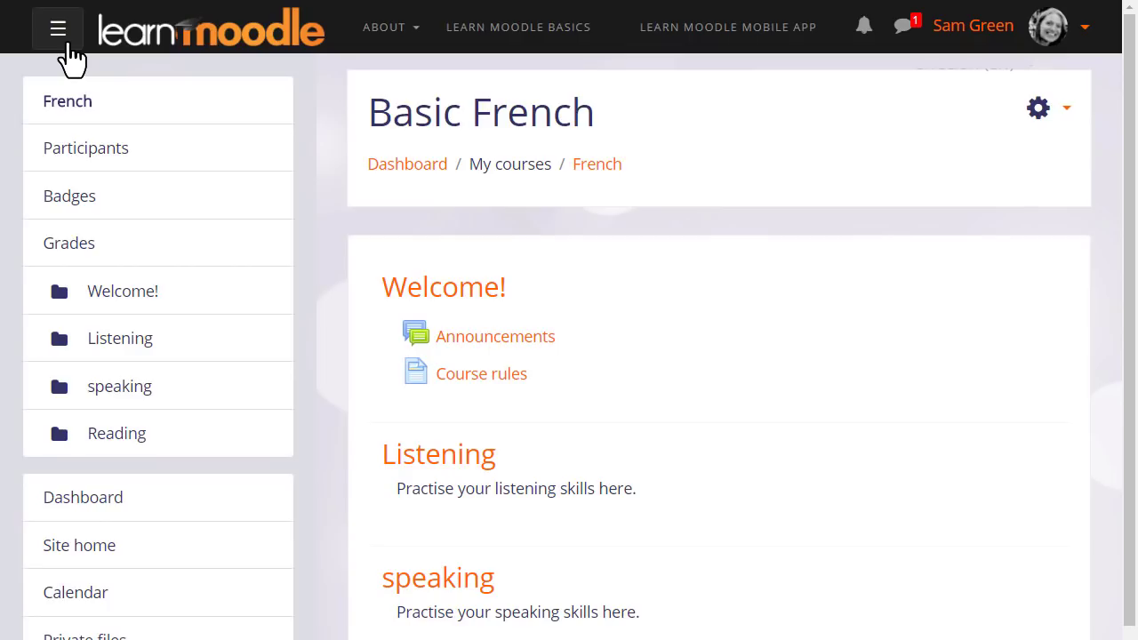
Close the navigation drawer and turn editing on for the Basic French course
{"action": "left_click", "coordinate": [58, 29]}
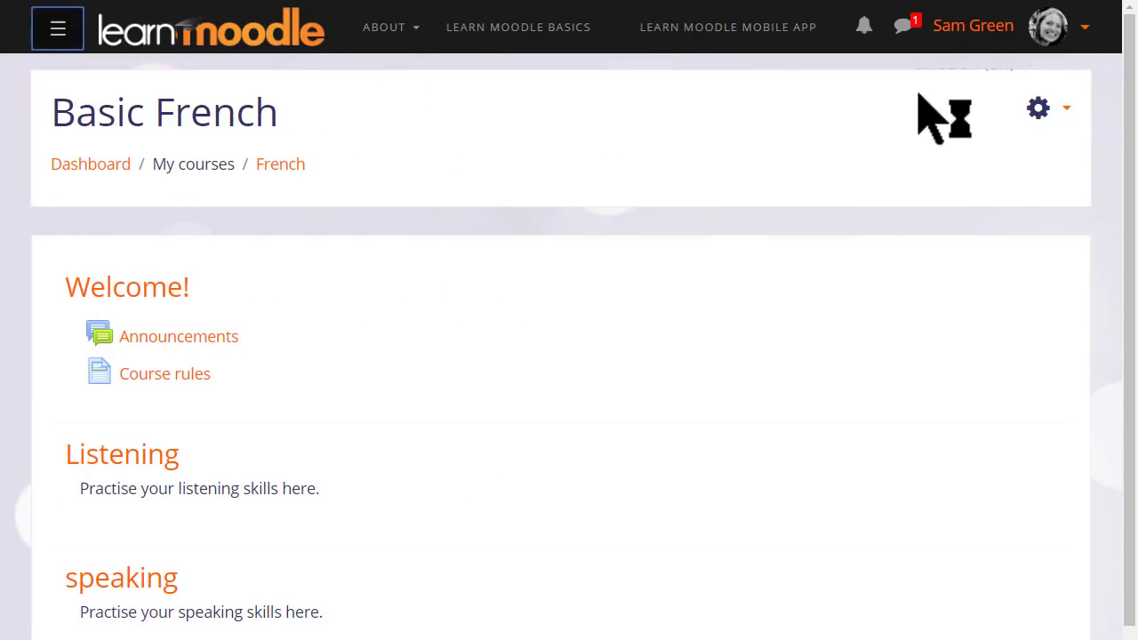
{"action": "left_click", "coordinate": [1068, 114]}
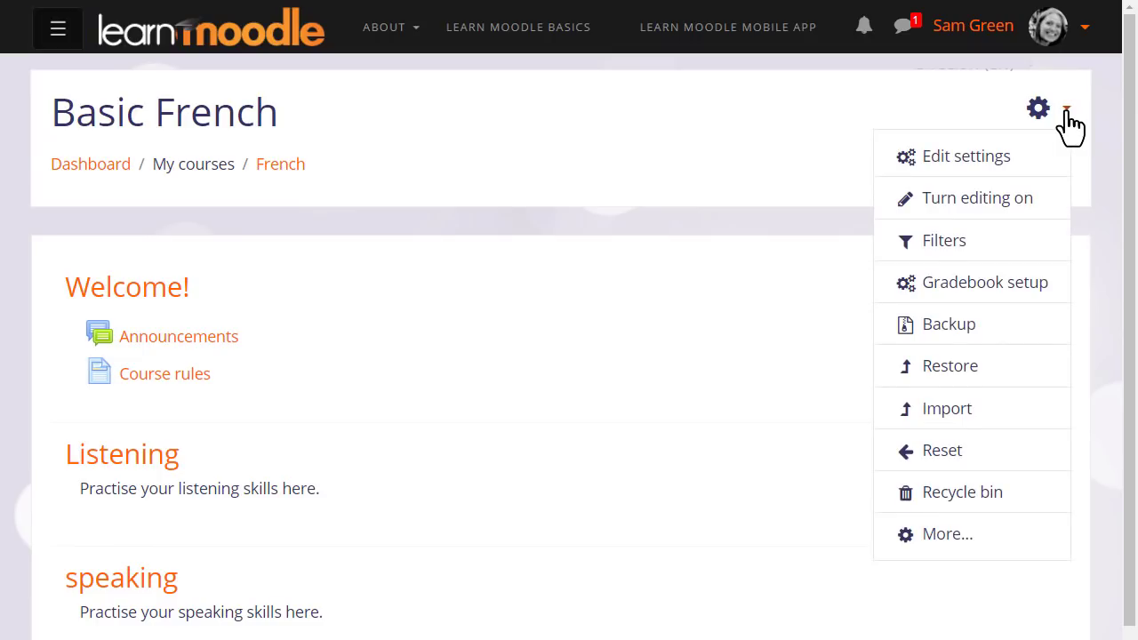
{"action": "left_click", "coordinate": [1023, 202]}
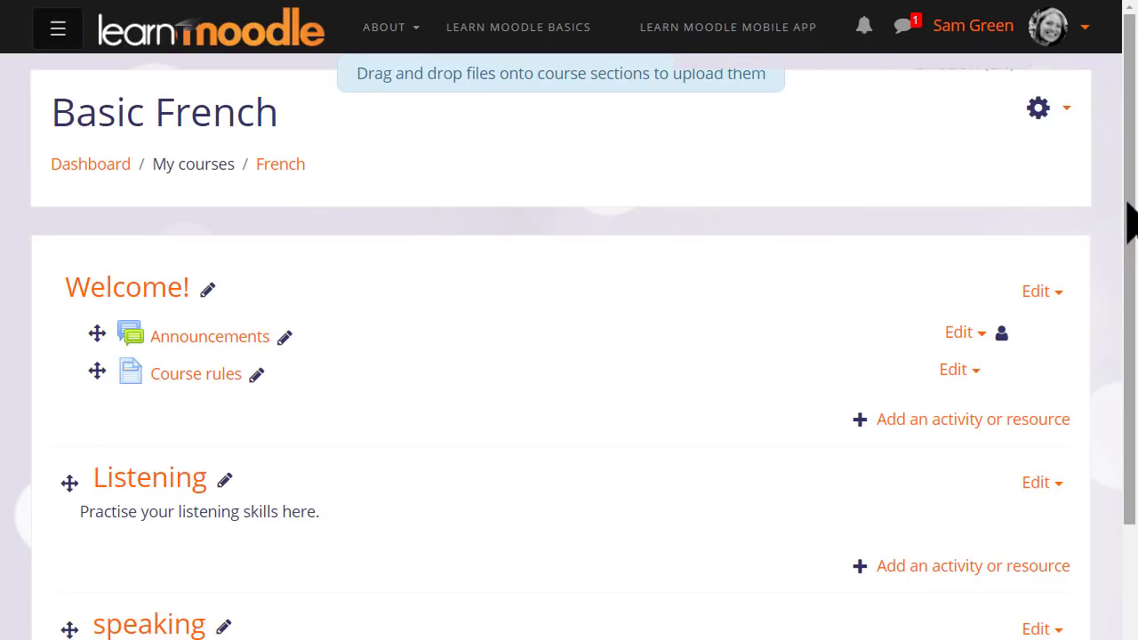
{"action": "left_click_drag", "start_coordinate": [1128, 205], "coordinate": [1108, 293]}
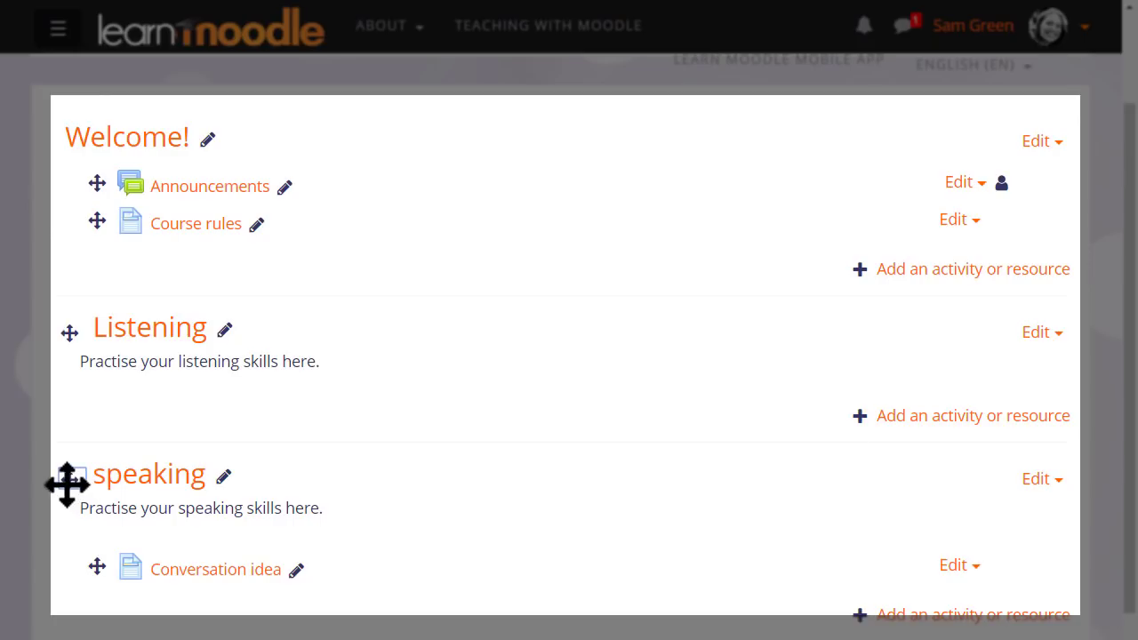
Drag the speaking section above Listening and retitle it 'Speaking'
{"action": "mouse_move", "coordinate": [68, 483]}
{"action": "left_mouse_down"}
{"action": "mouse_move", "coordinate": [64, 317]}
{"action": "mouse_move", "coordinate": [27, 337]}
{"action": "left_mouse_up"}
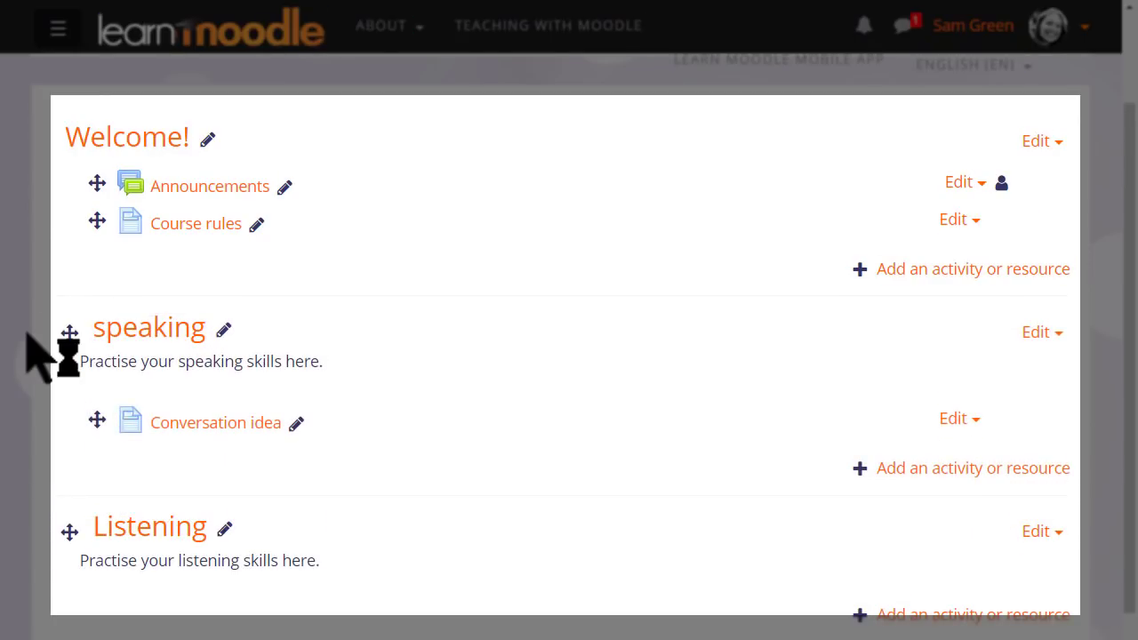
{"action": "left_click", "coordinate": [222, 335]}
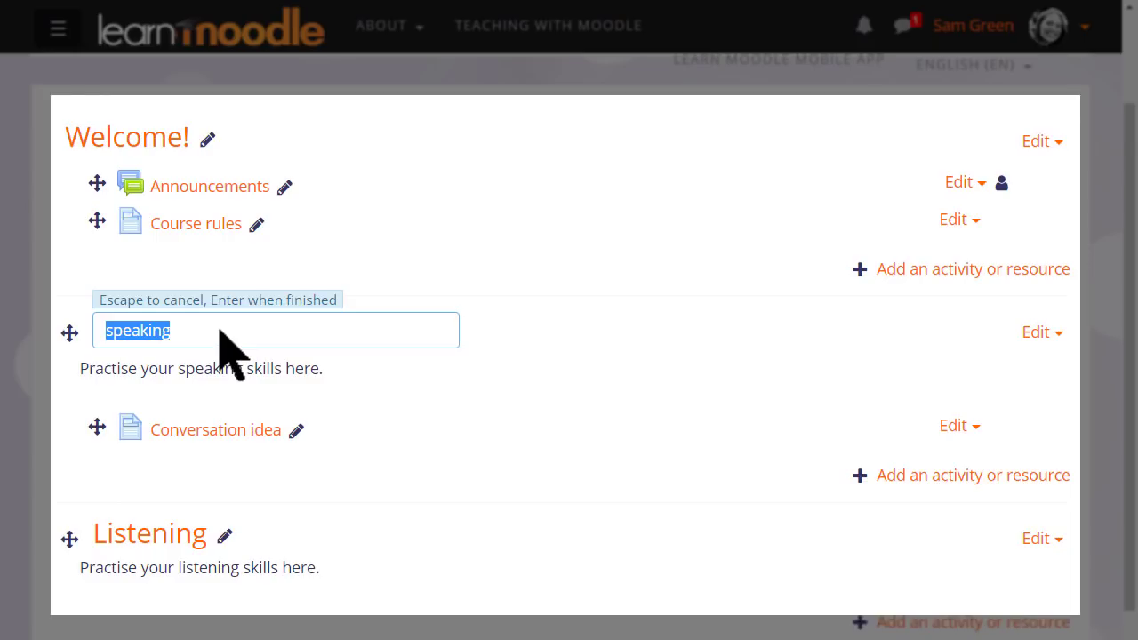
{"action": "key", "text": "BackSpace"}
{"action": "type", "text": "Spe"}
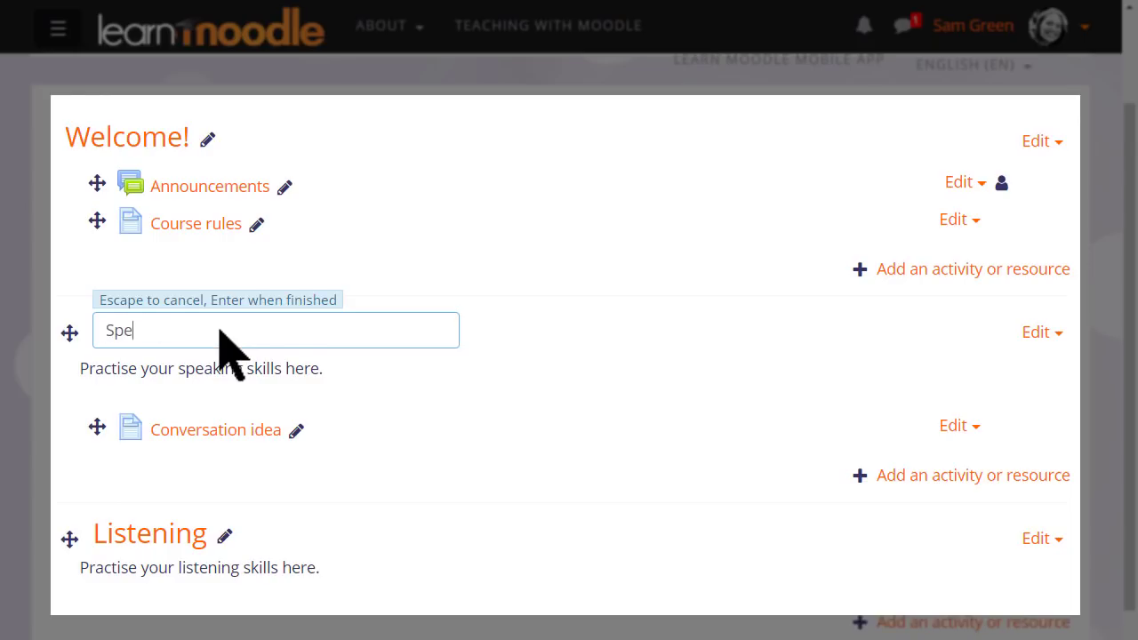
{"action": "type", "text": "aking"}
{"action": "key", "text": "Return"}
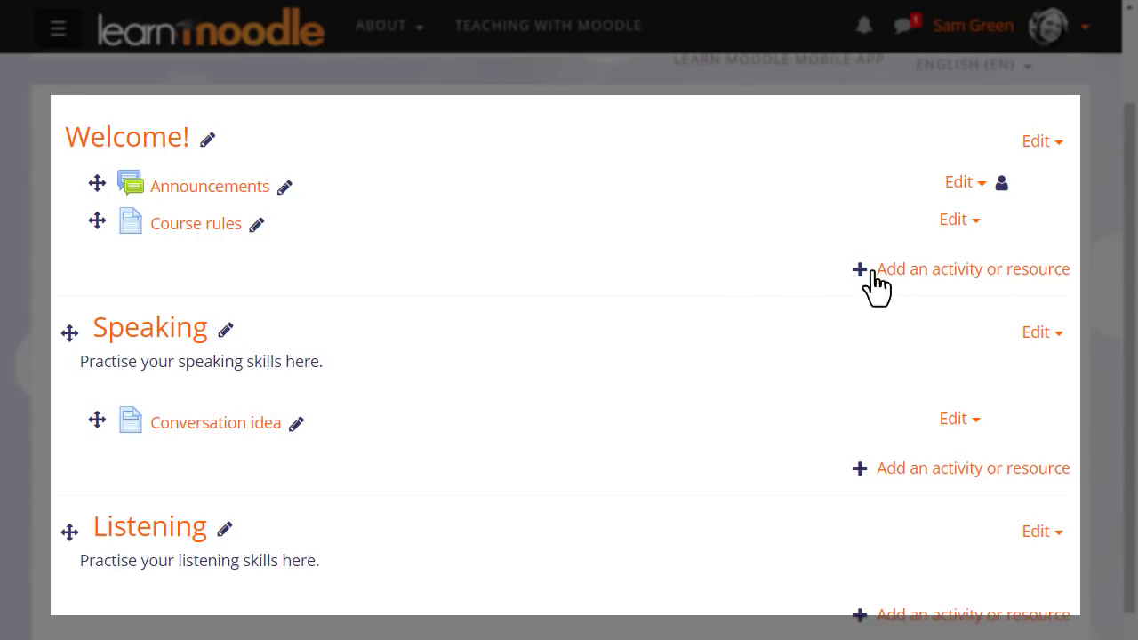
Open the Edit actions menu for the Course rules resource
{"action": "left_click", "coordinate": [969, 227]}
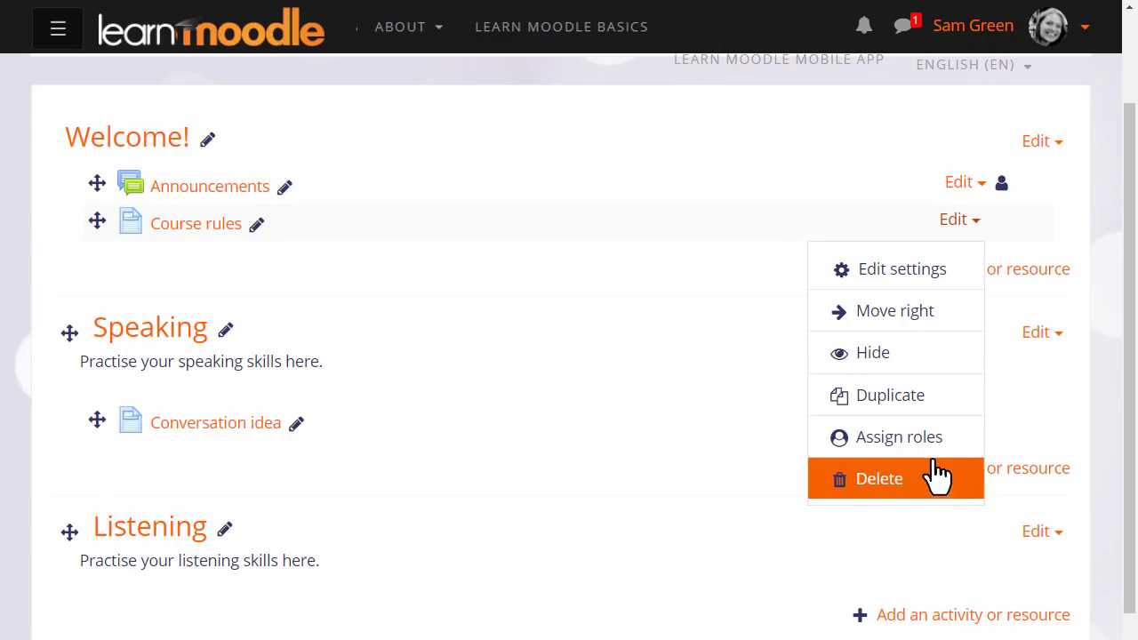
{"action": "scroll", "coordinate": [1067, 203], "scroll_direction": "up", "scroll_amount": 3}
{"action": "left_click", "coordinate": [1054, 101]}
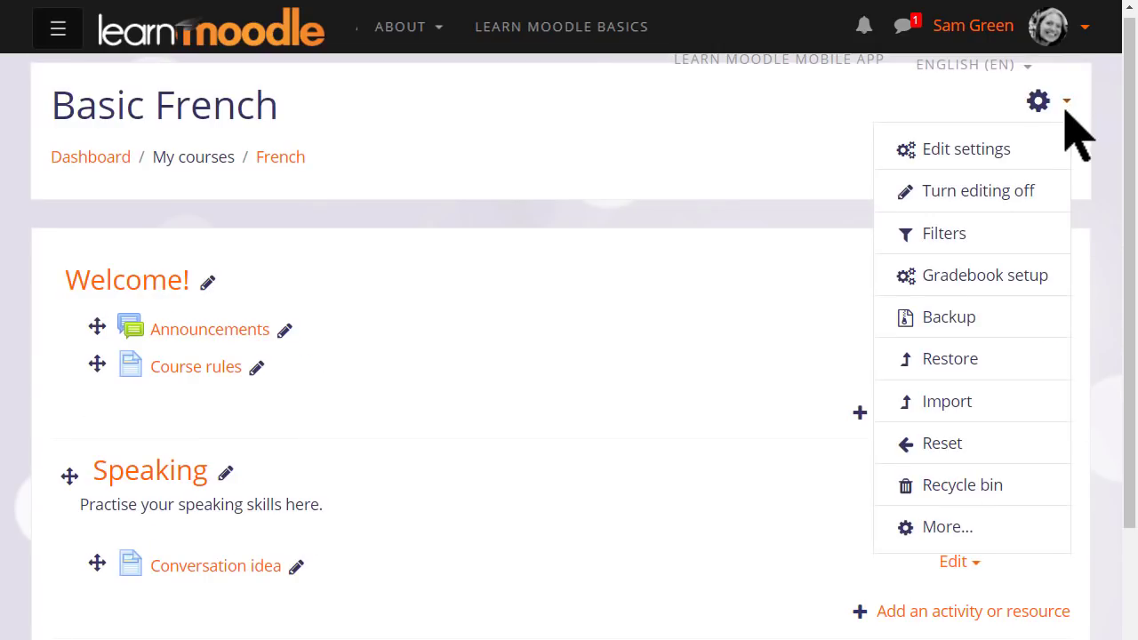
{"action": "left_click", "coordinate": [1034, 491]}
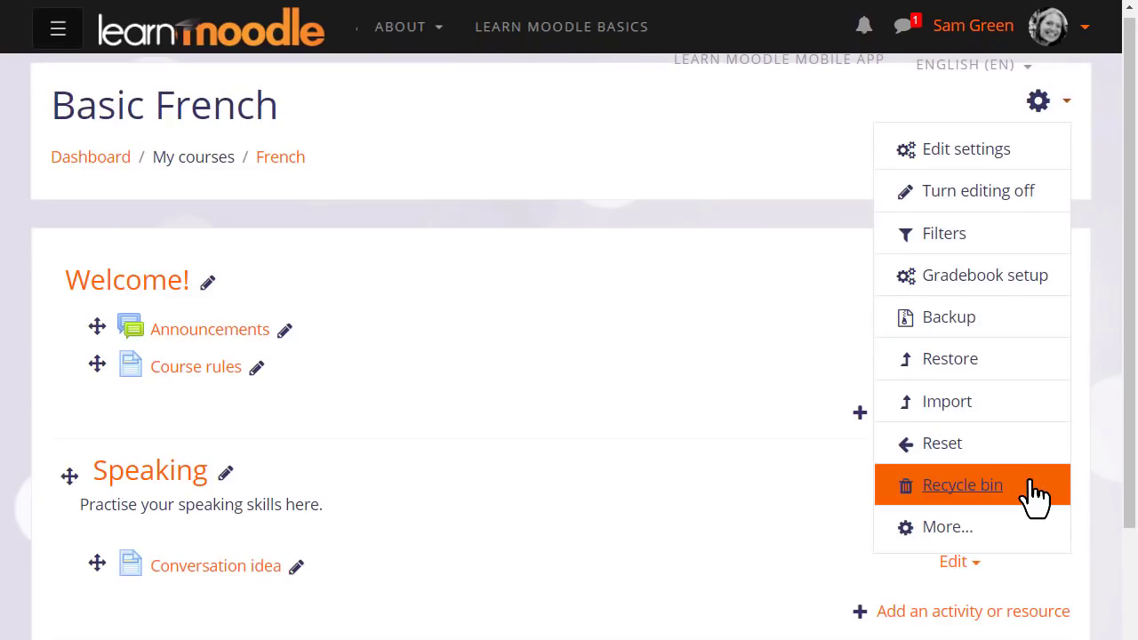
Reopen the navigation drawer and add a Comments block to the course page
{"action": "left_click", "coordinate": [59, 30]}
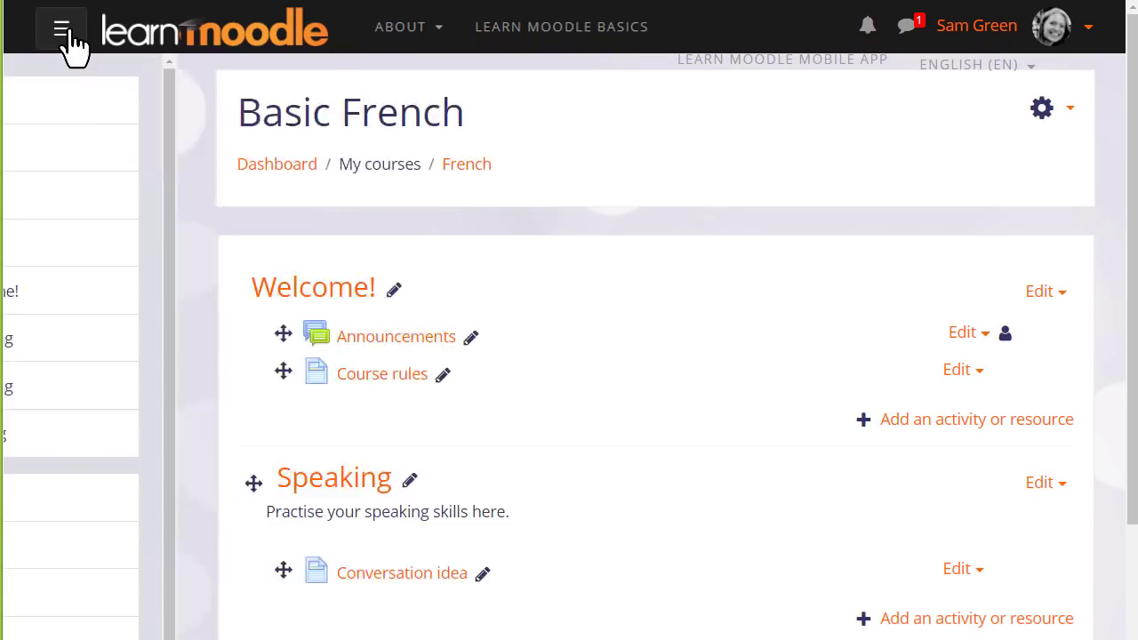
{"action": "scroll", "coordinate": [178, 102], "scroll_direction": "down", "scroll_amount": 1}
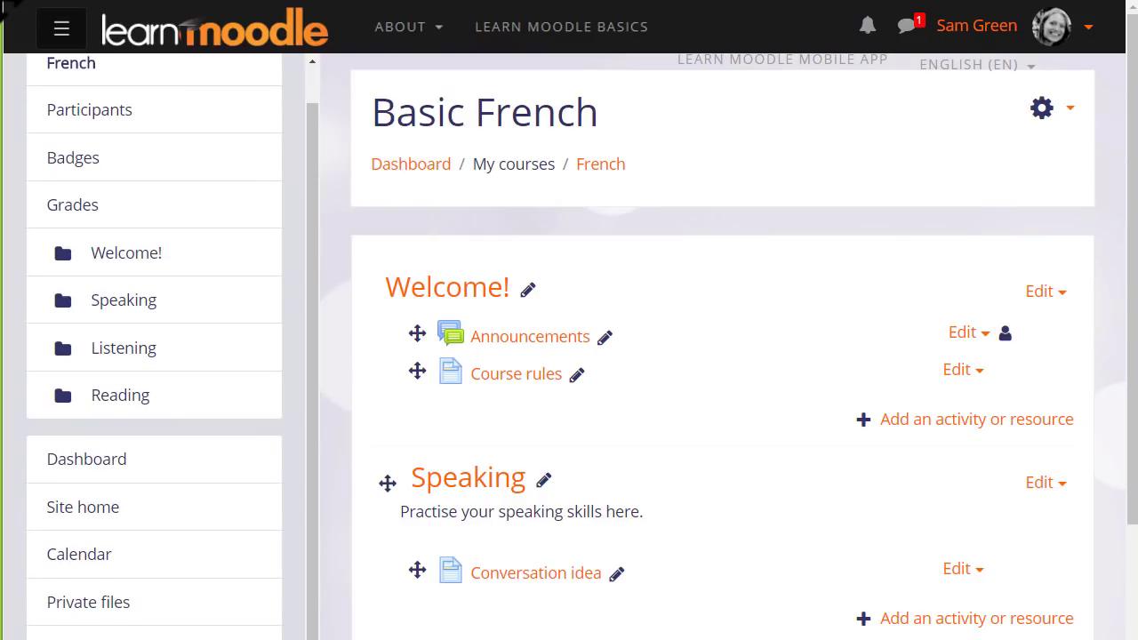
{"action": "scroll", "coordinate": [89, 72], "scroll_direction": "down", "scroll_amount": 1}
{"action": "scroll", "coordinate": [9, 9], "scroll_direction": "down", "scroll_amount": 2}
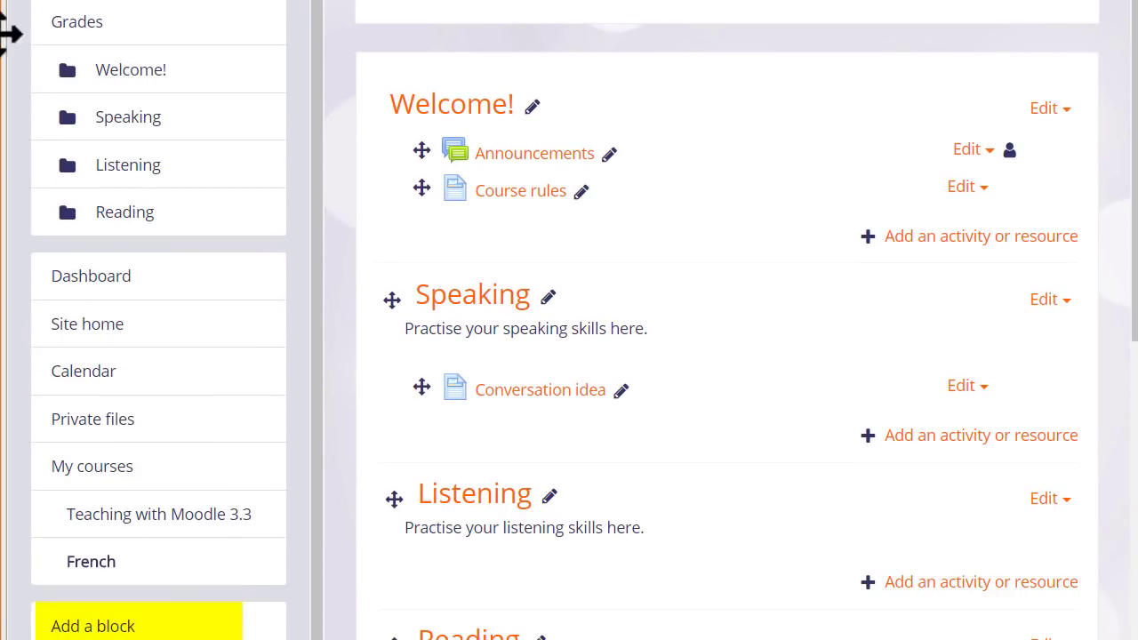
{"action": "left_click", "coordinate": [204, 615]}
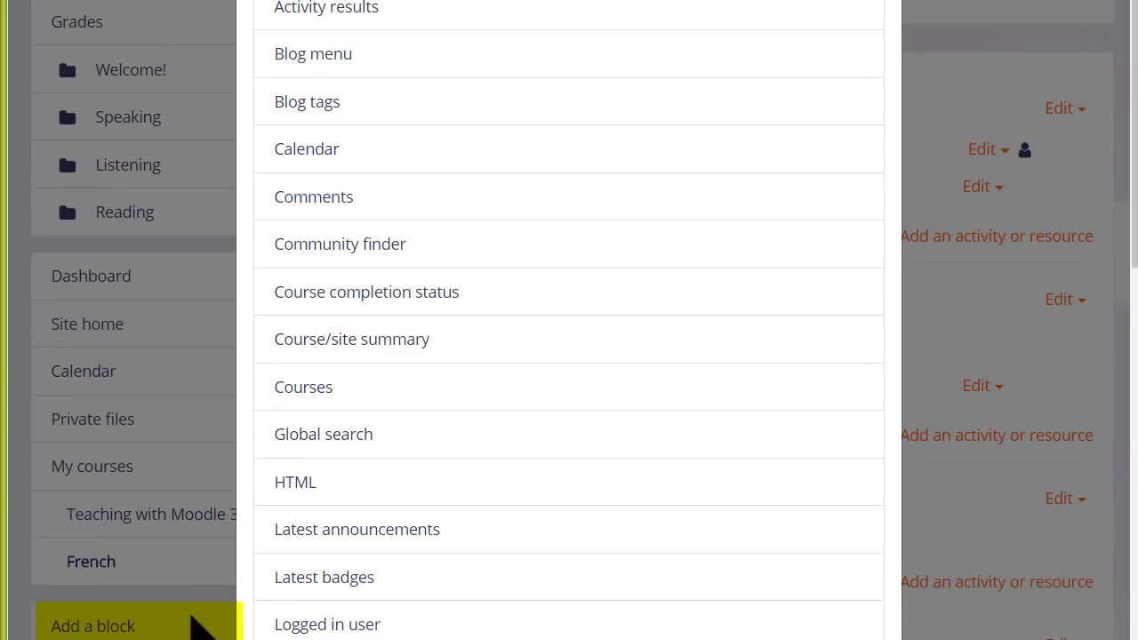
{"action": "left_click", "coordinate": [391, 210]}
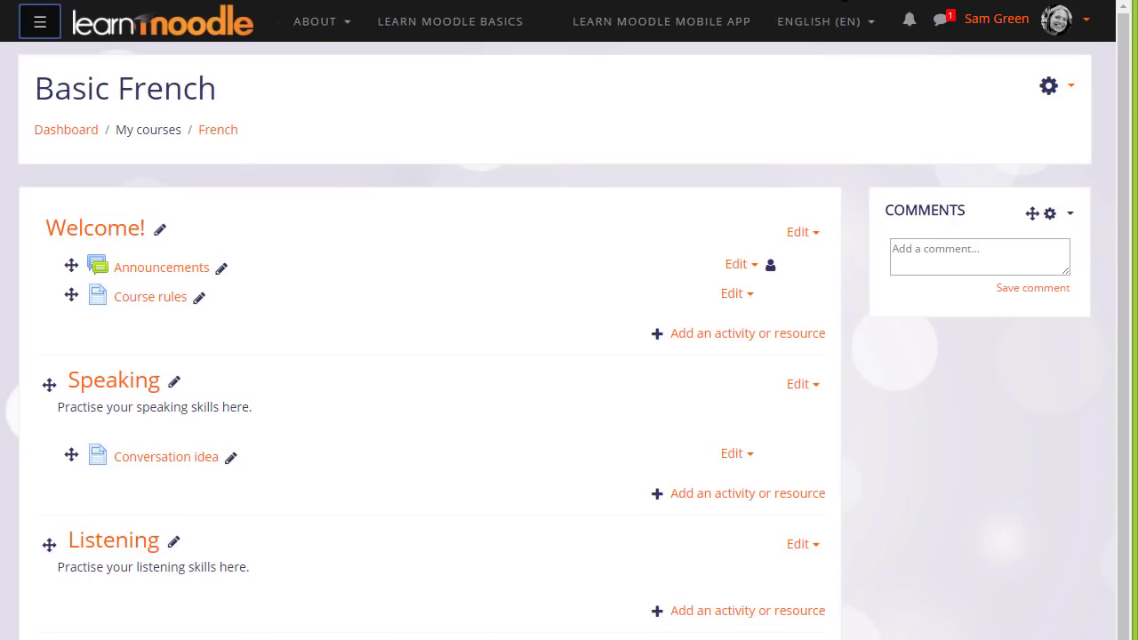
Delete the Comments block and confirm the deletion
{"action": "left_click", "coordinate": [1071, 215]}
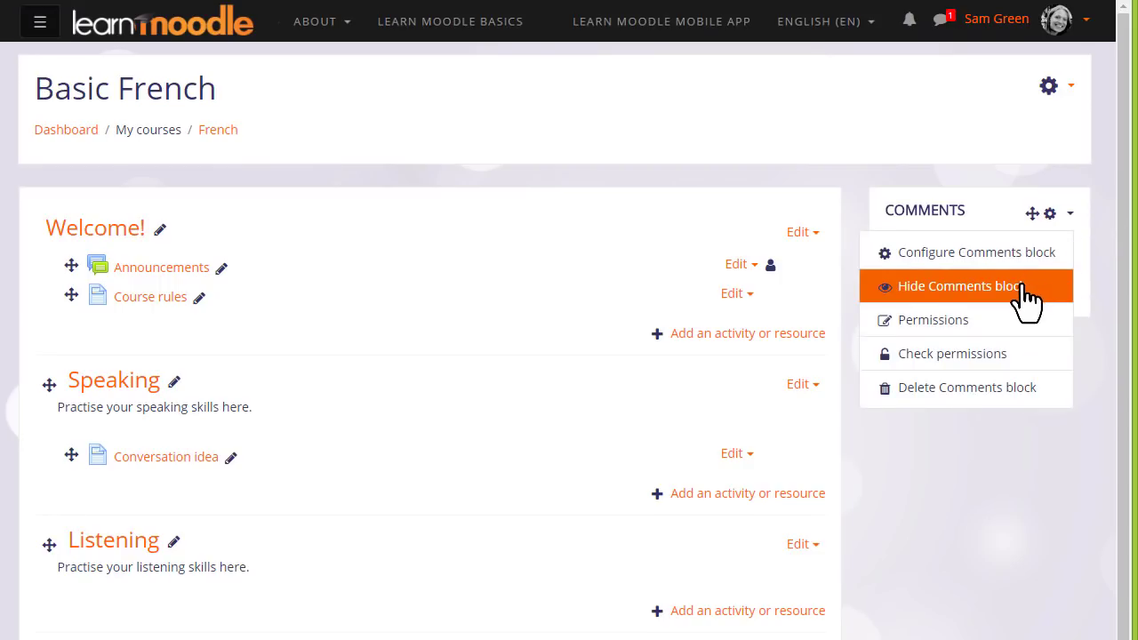
{"action": "left_click", "coordinate": [1013, 391]}
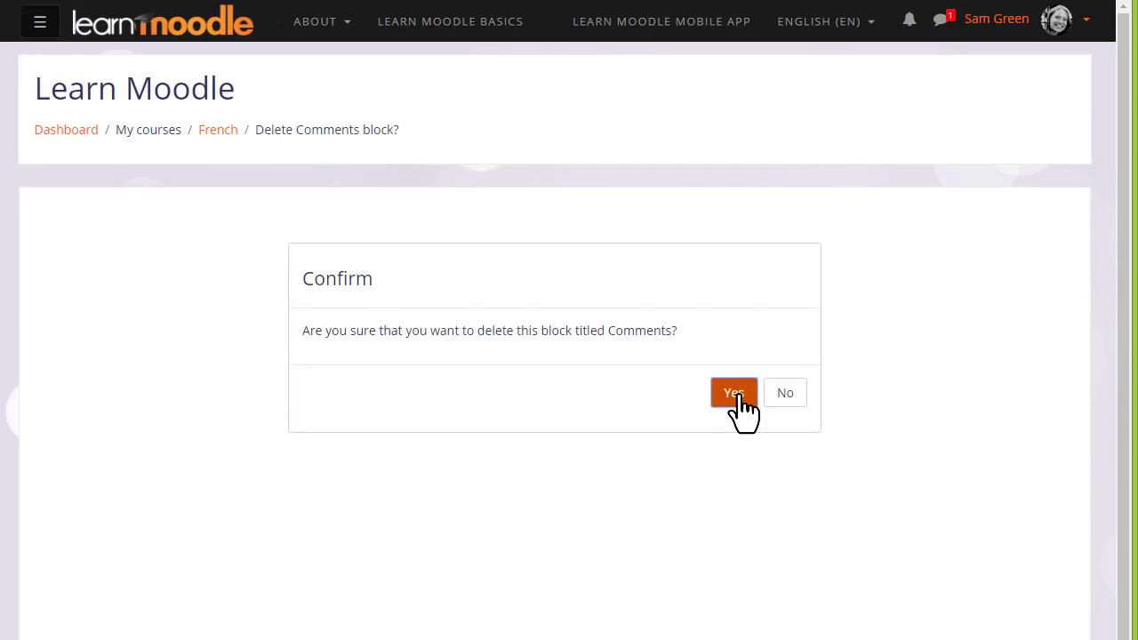
{"action": "left_click", "coordinate": [737, 398]}
{"action": "scroll", "coordinate": [1122, 284], "scroll_direction": "down", "scroll_amount": 3}
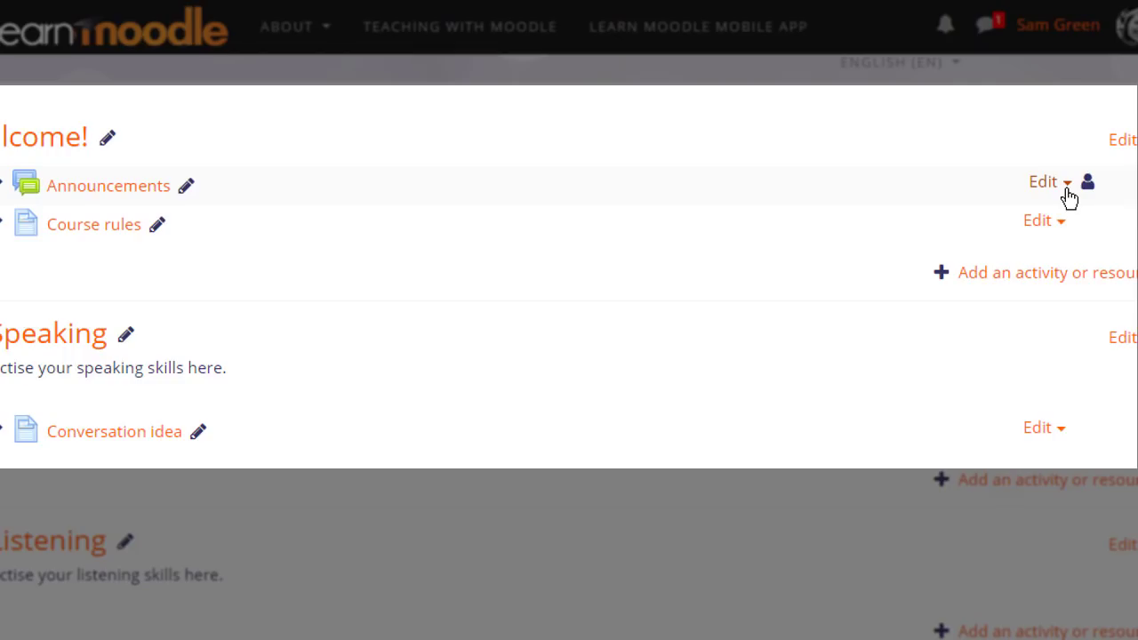
Hide Announcements from students and bring up the Switch role page
{"action": "left_click", "coordinate": [1069, 198]}
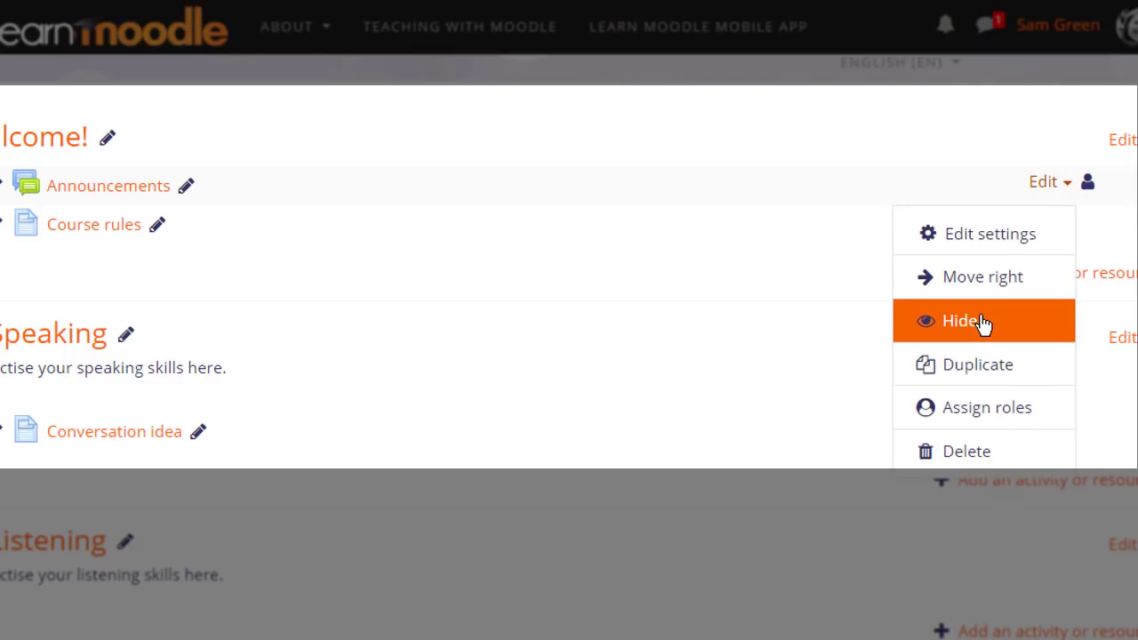
{"action": "left_click", "coordinate": [985, 325]}
{"action": "left_click", "coordinate": [1062, 192]}
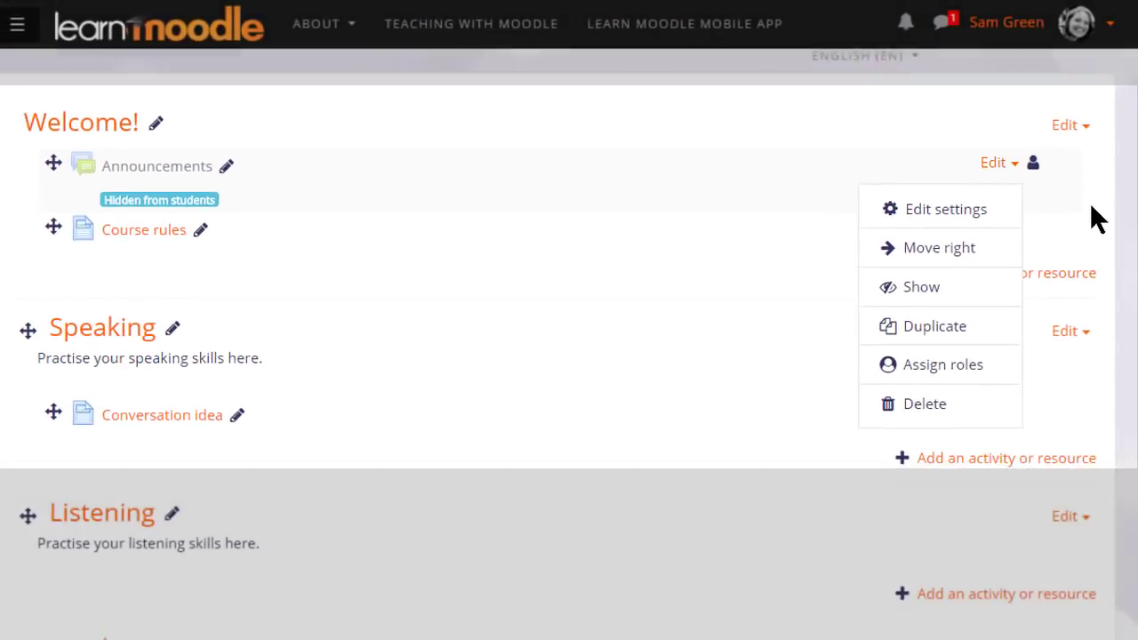
{"action": "left_click", "coordinate": [1095, 89]}
{"action": "left_click", "coordinate": [1087, 25]}
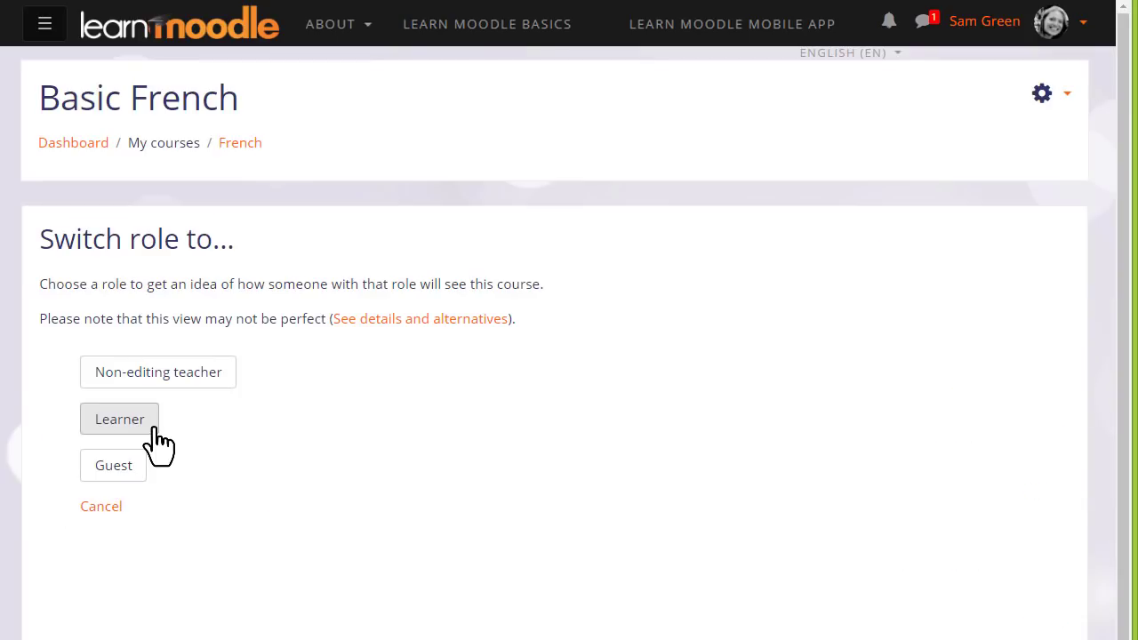
View the course as a Learner, then return to the normal teacher role
{"action": "left_click", "coordinate": [154, 436]}
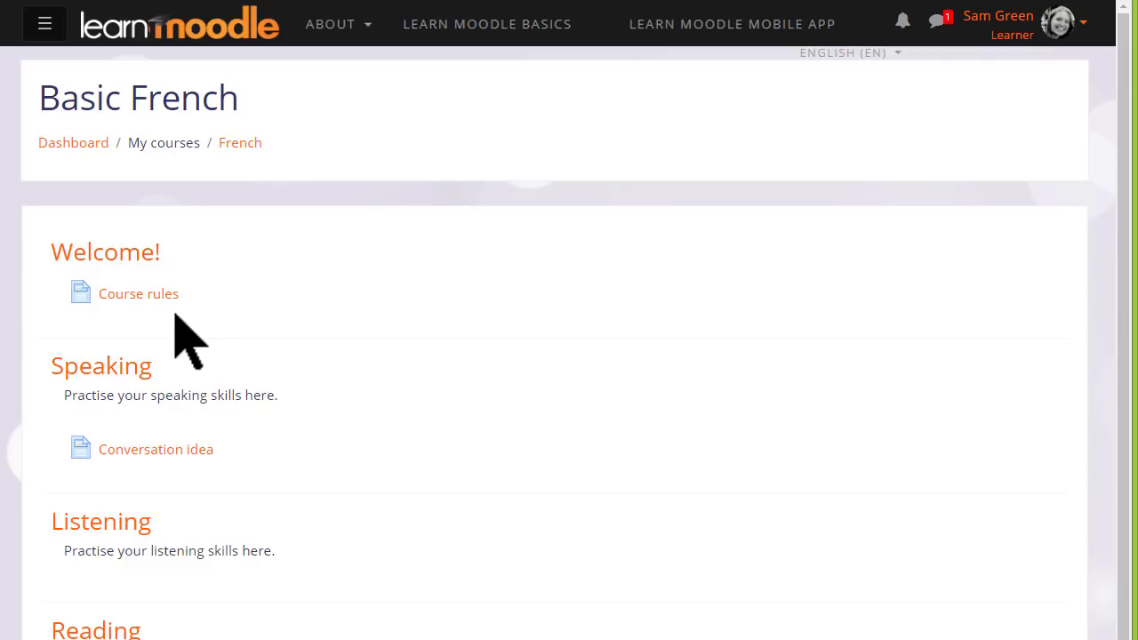
{"action": "left_click", "coordinate": [1083, 39]}
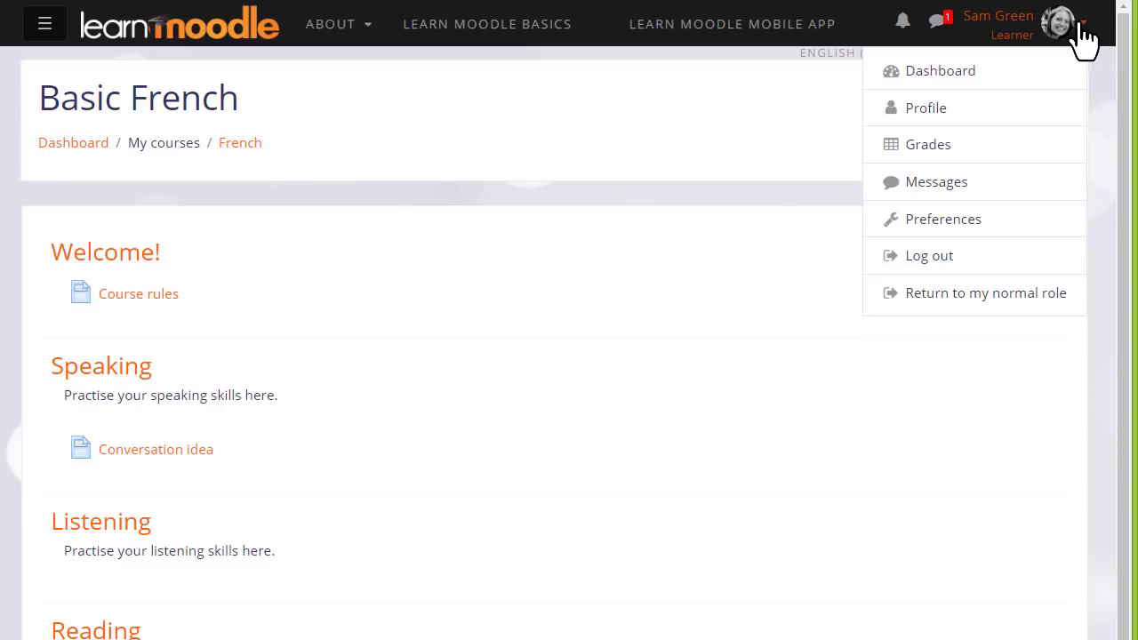
{"action": "left_click", "coordinate": [996, 294]}
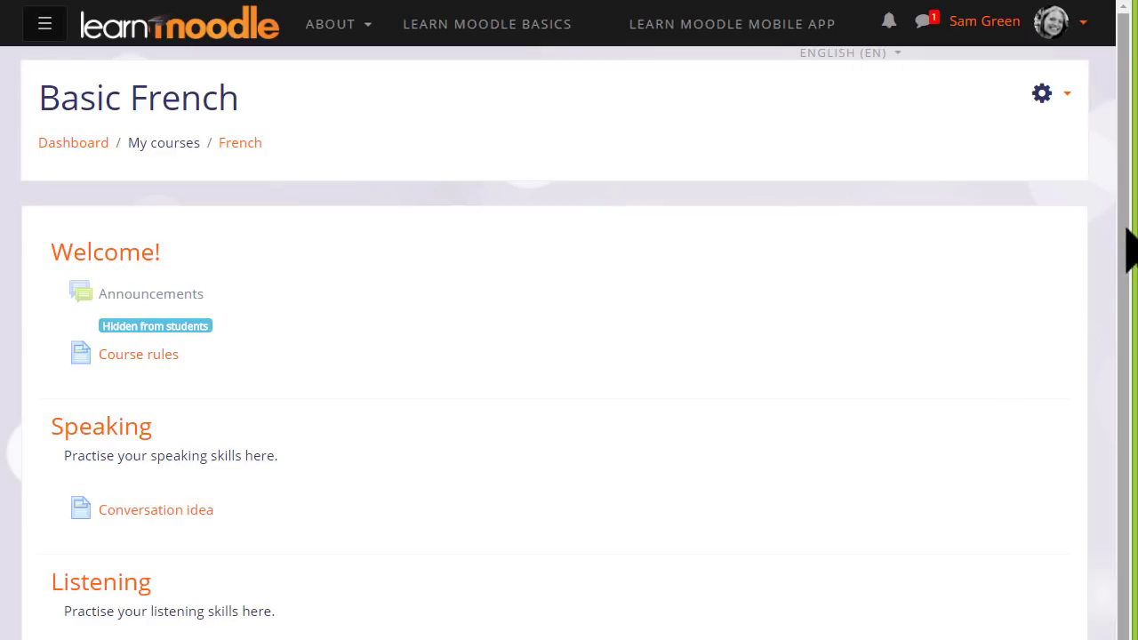
Re-enable editing mode and set the Announcements forum back to Show
{"action": "left_click", "coordinate": [1068, 94]}
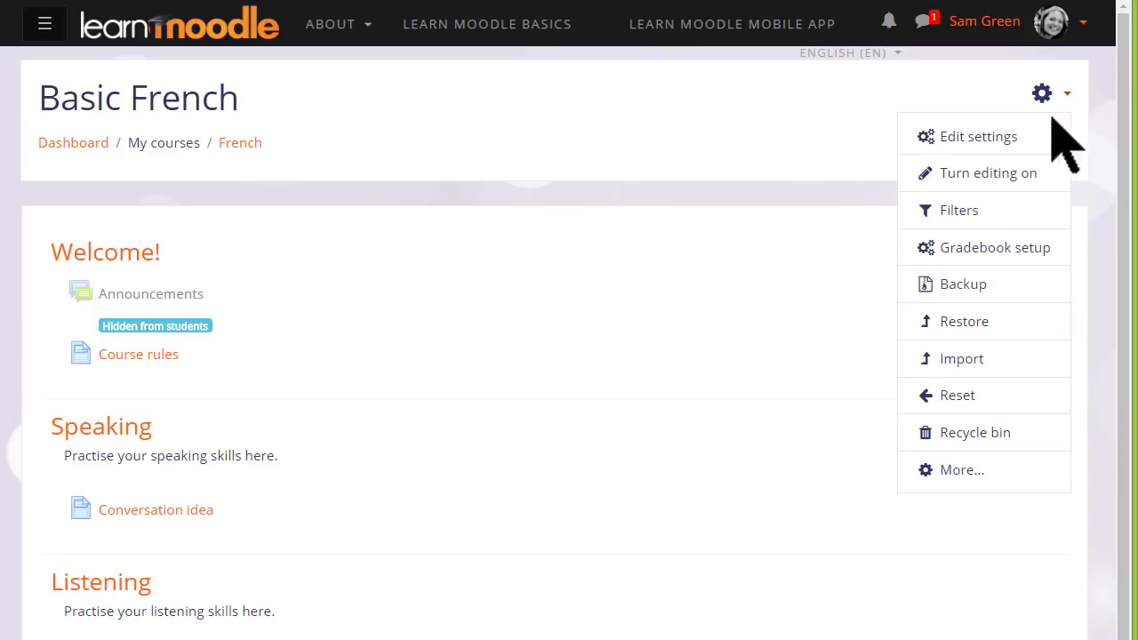
{"action": "left_click", "coordinate": [1017, 174]}
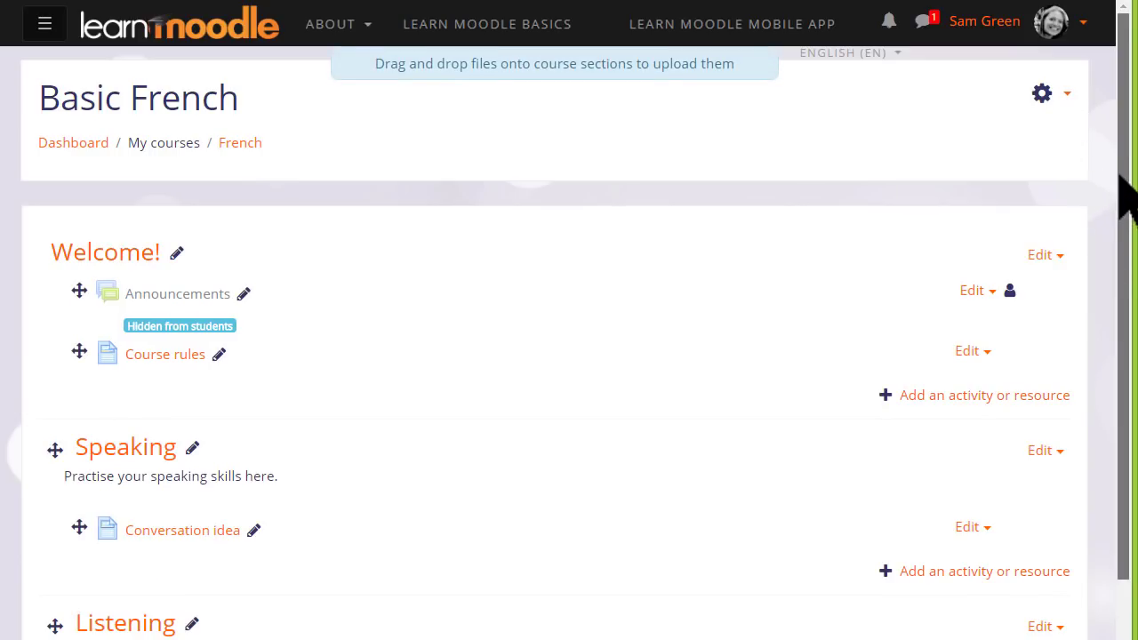
{"action": "left_click_drag", "start_coordinate": [1121, 191], "coordinate": [1114, 251]}
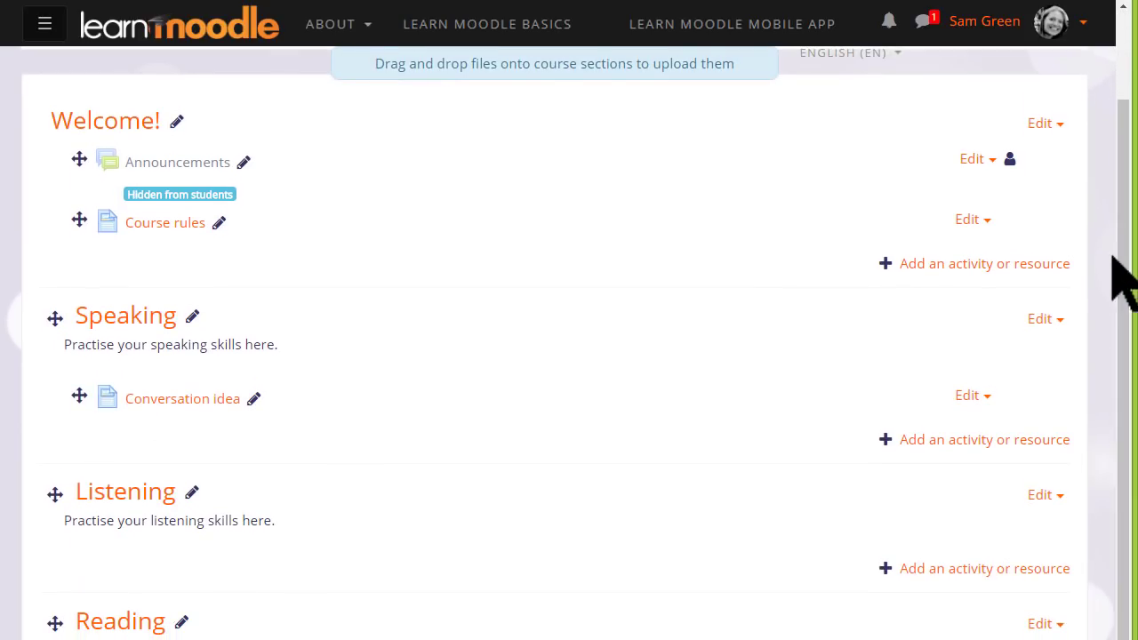
{"action": "left_click", "coordinate": [992, 169]}
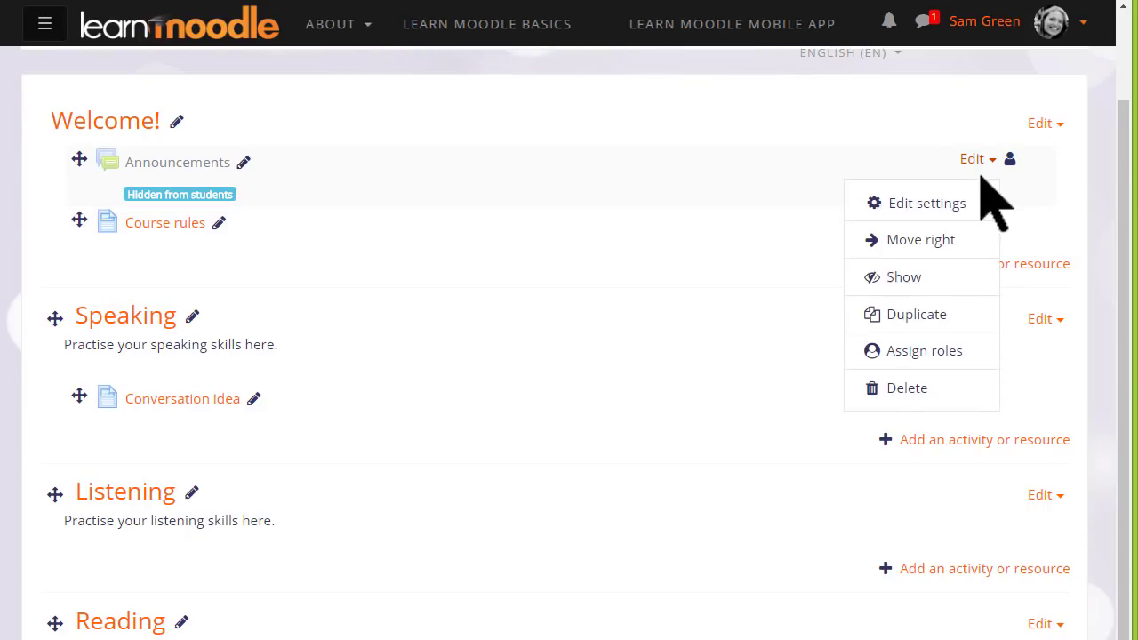
{"action": "left_click", "coordinate": [934, 277]}
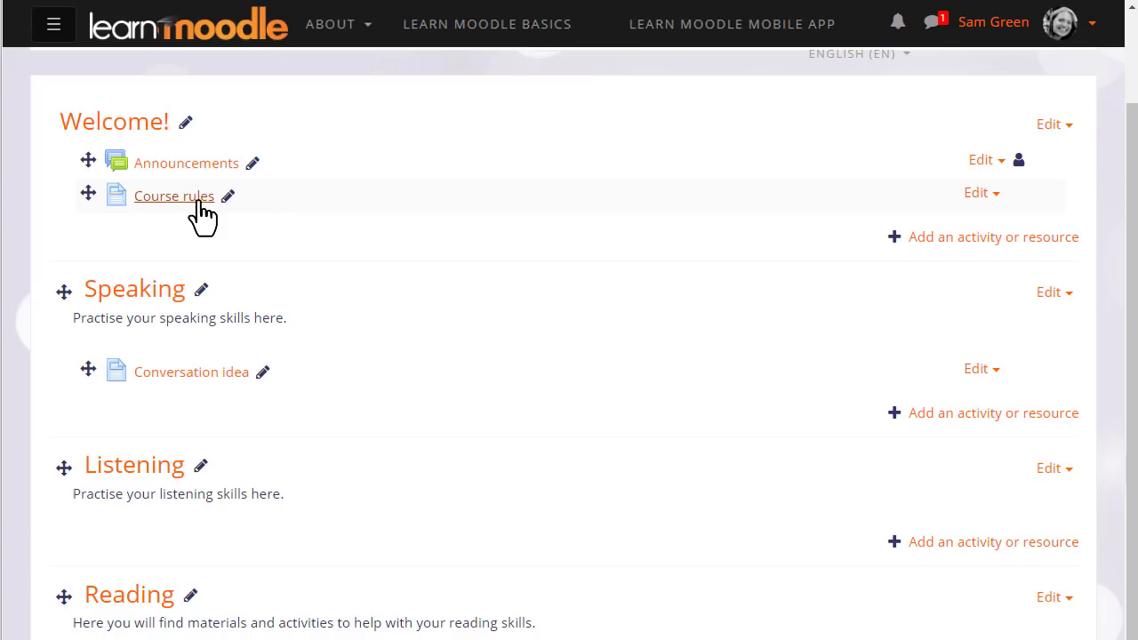
{"action": "left_click", "coordinate": [195, 202]}
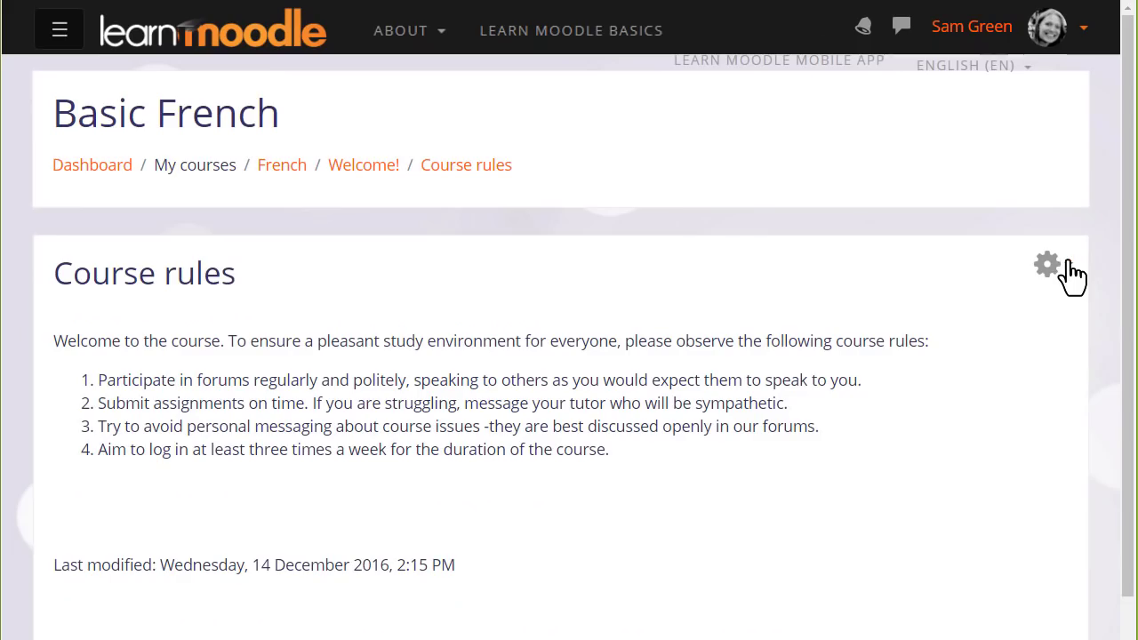
{"action": "left_click", "coordinate": [1067, 265]}
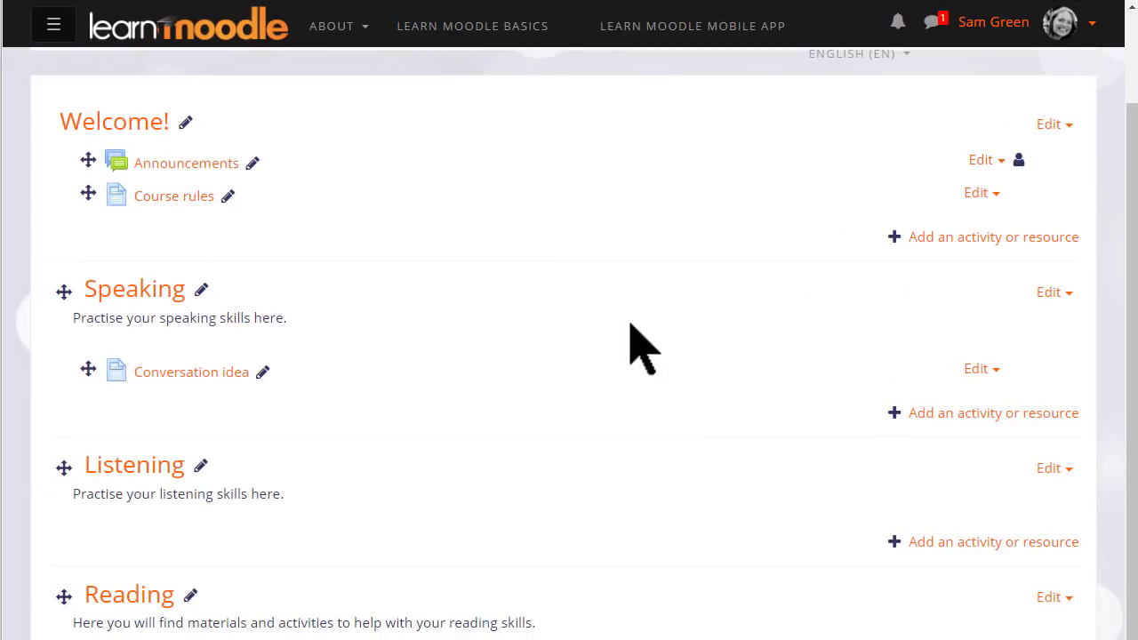
Choose Highlight from the Speaking section's Edit menu to make it the current topic
{"action": "left_click", "coordinate": [1057, 293]}
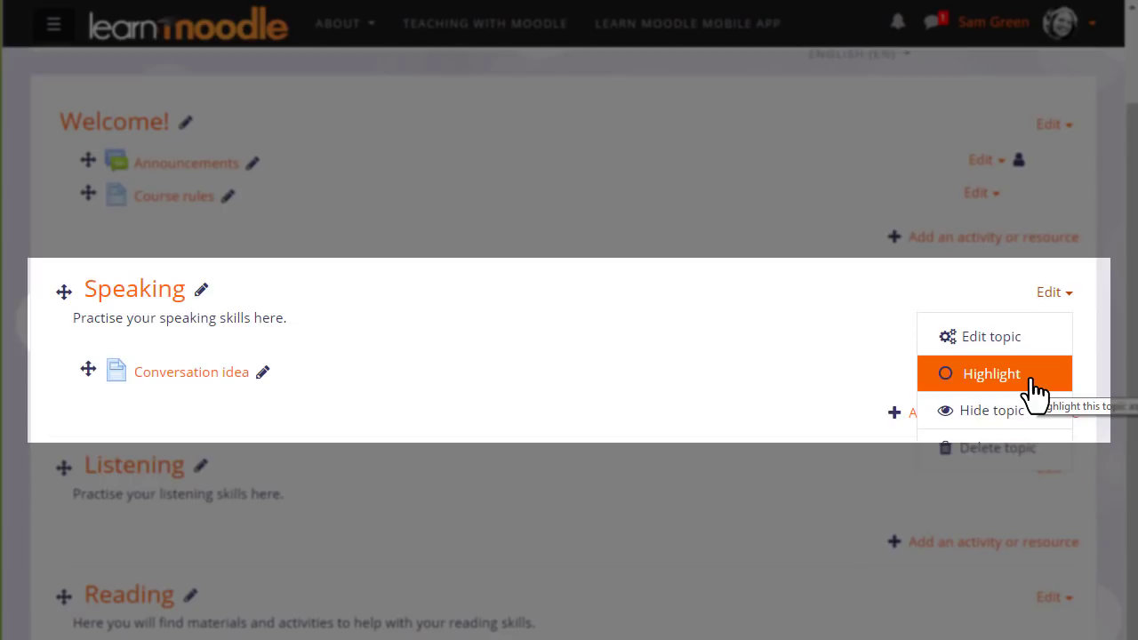
{"action": "left_click", "coordinate": [1034, 391]}
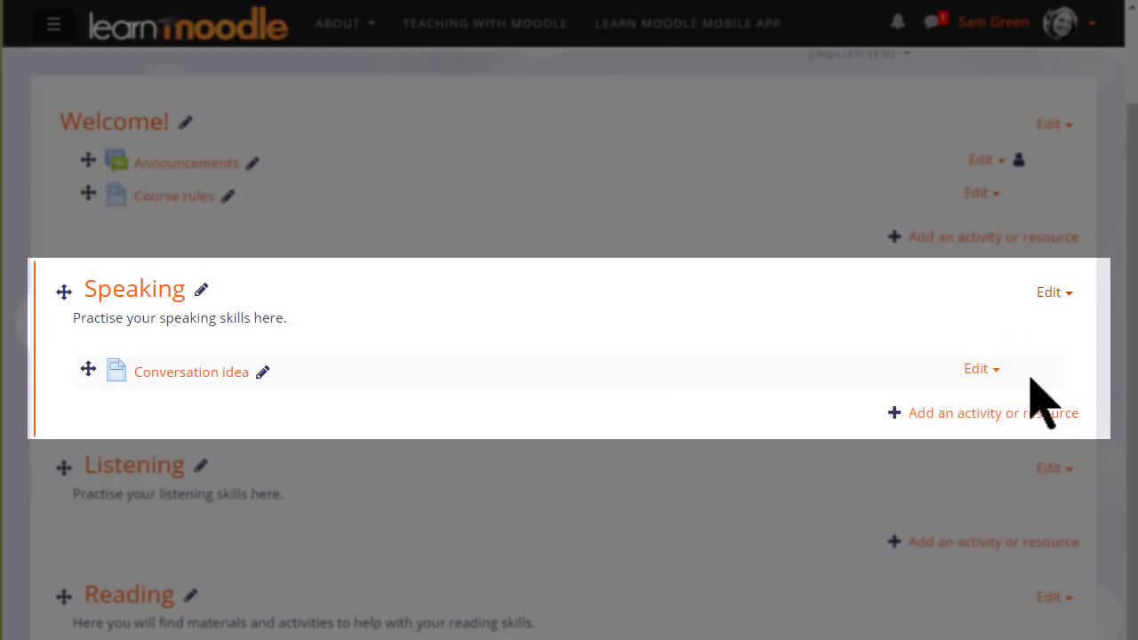